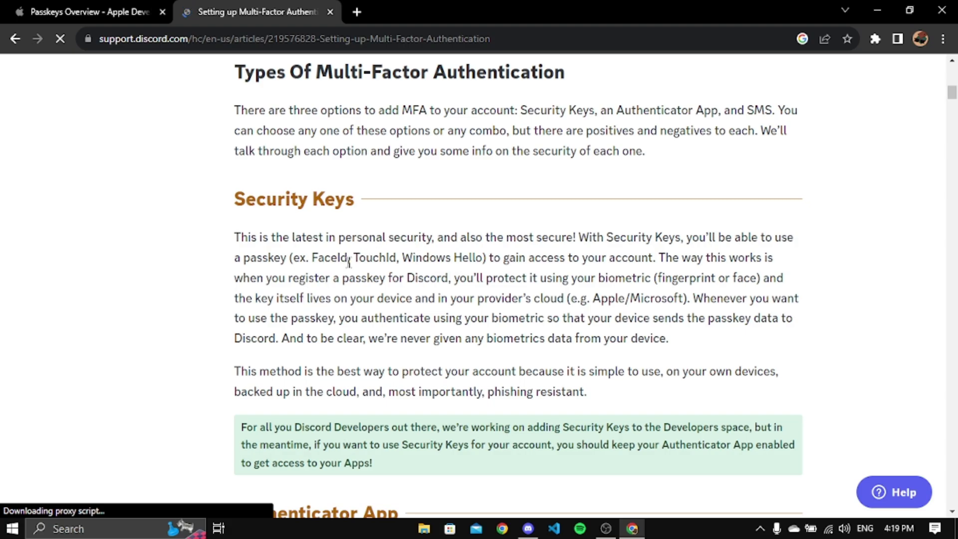
# Highlight the passkey sentence and the provider's-cloud passage while reading the support page.
pyautogui.moveTo(378, 258); pyautogui.dragTo(424, 258)
pyautogui.moveTo(452, 257)
pyautogui.mouseDown()
pyautogui.moveTo(859, 269)
pyautogui.moveTo(574, 258)
pyautogui.moveTo(702, 292)
pyautogui.moveTo(738, 278)
pyautogui.moveTo(743, 298)
pyautogui.mouseUp()
pyautogui.click(743, 299)
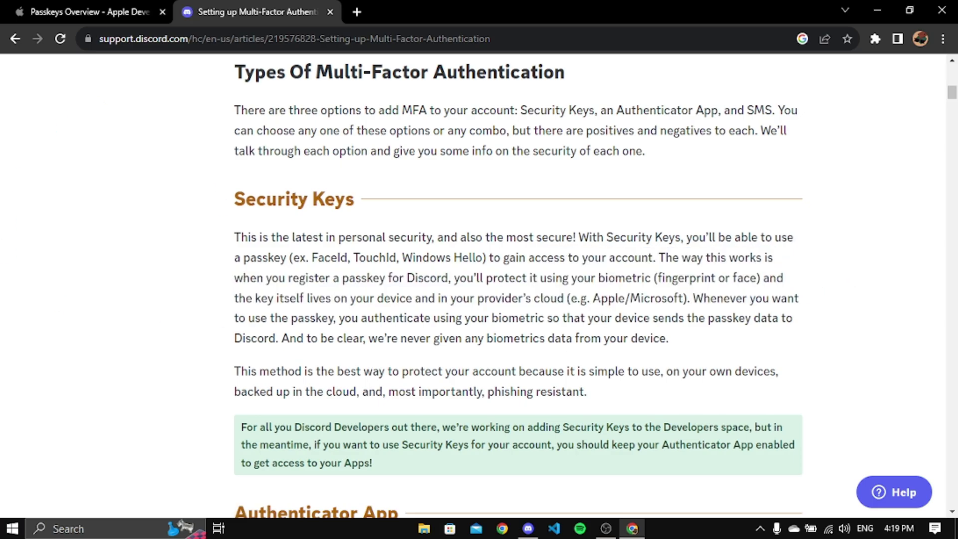
pyautogui.moveTo(592, 298)
pyautogui.mouseDown()
pyautogui.moveTo(684, 298)
pyautogui.moveTo(556, 298)
pyautogui.mouseUp()
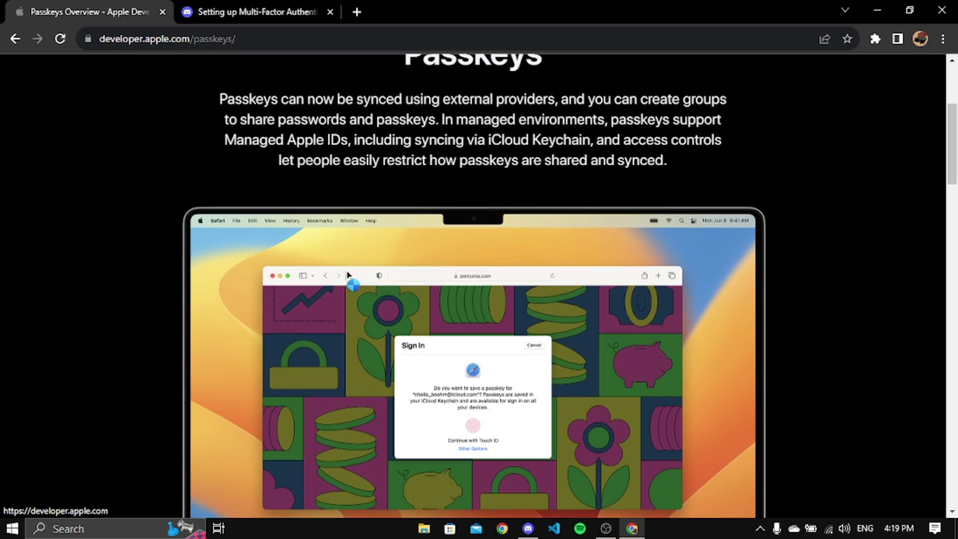
pyautogui.scroll(-2, 348, 275)
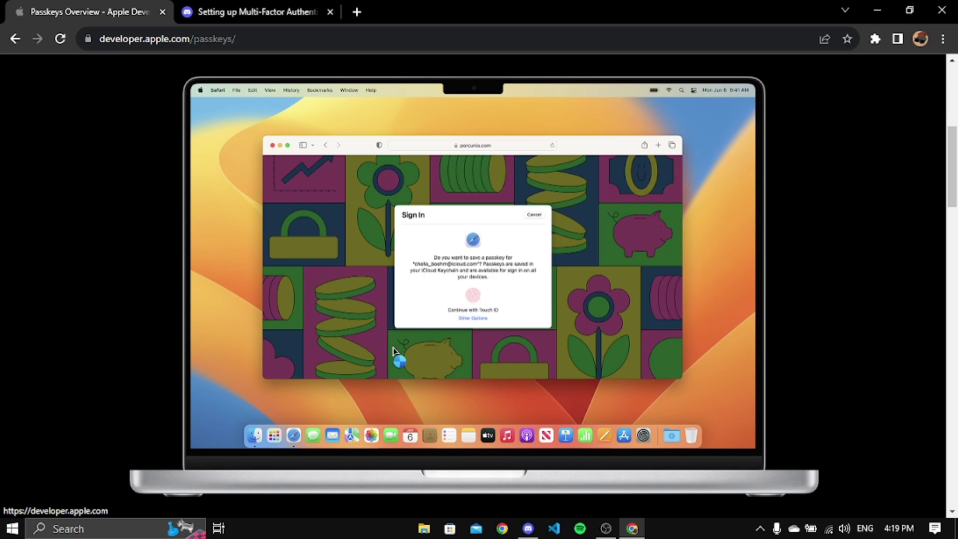
pyautogui.scroll(6, 395, 349)
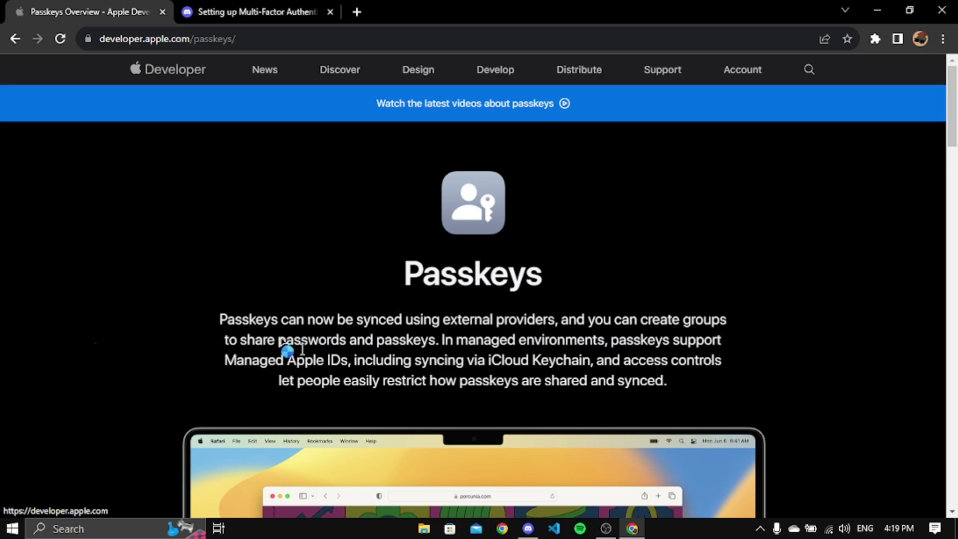
pyautogui.scroll(-3, 285, 342)
pyautogui.scroll(-3, 280, 359)
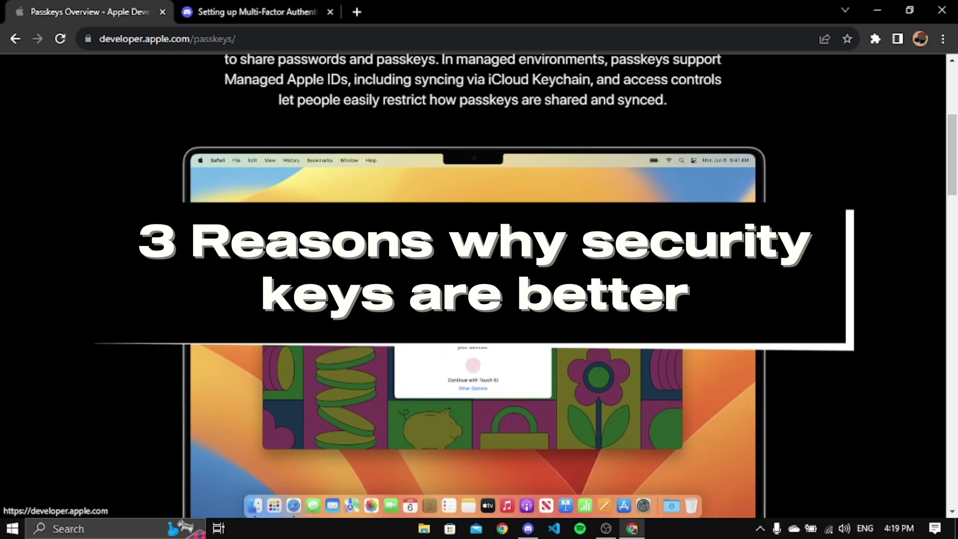
# Return to the multi-factor article and scroll down to its Security Keys section.
pyautogui.click(280, 14)
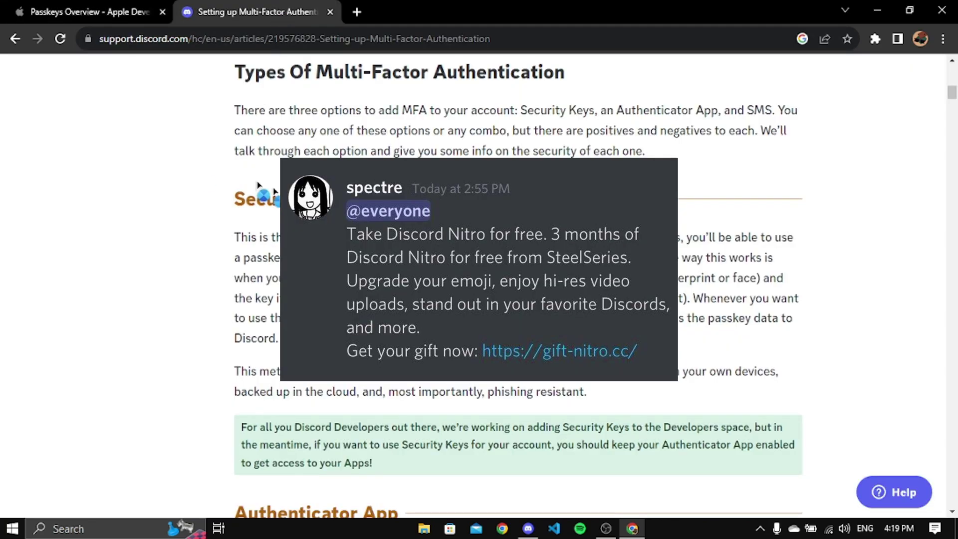
pyautogui.scroll(-2, 268, 194)
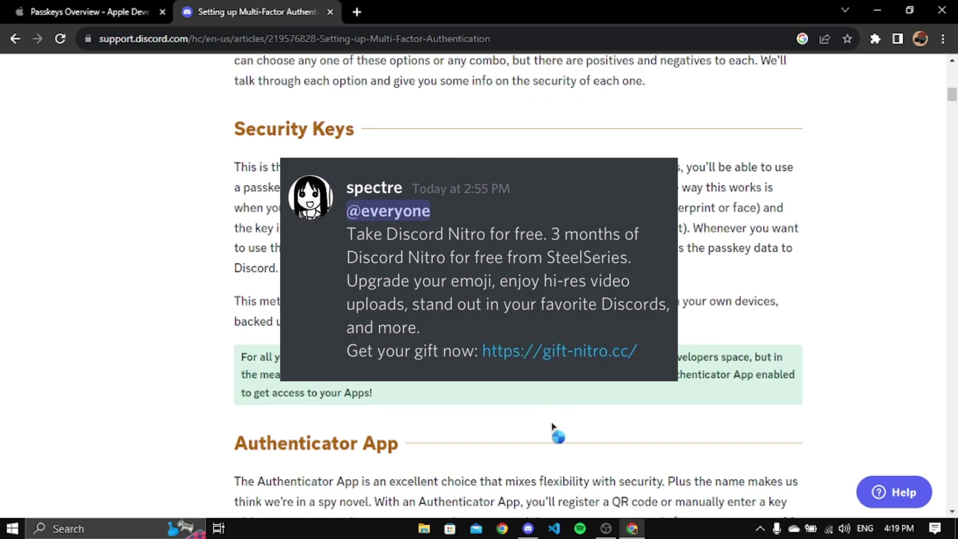
pyautogui.click(528, 528)
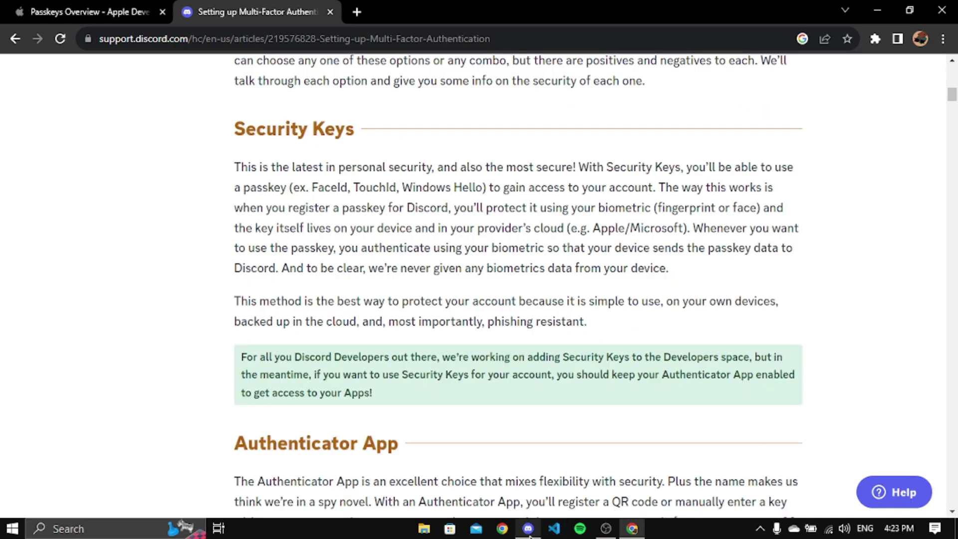
# In Discord's My Account settings, begin Enable Authenticator App to reach its password prompt.
pyautogui.moveTo(528, 528)
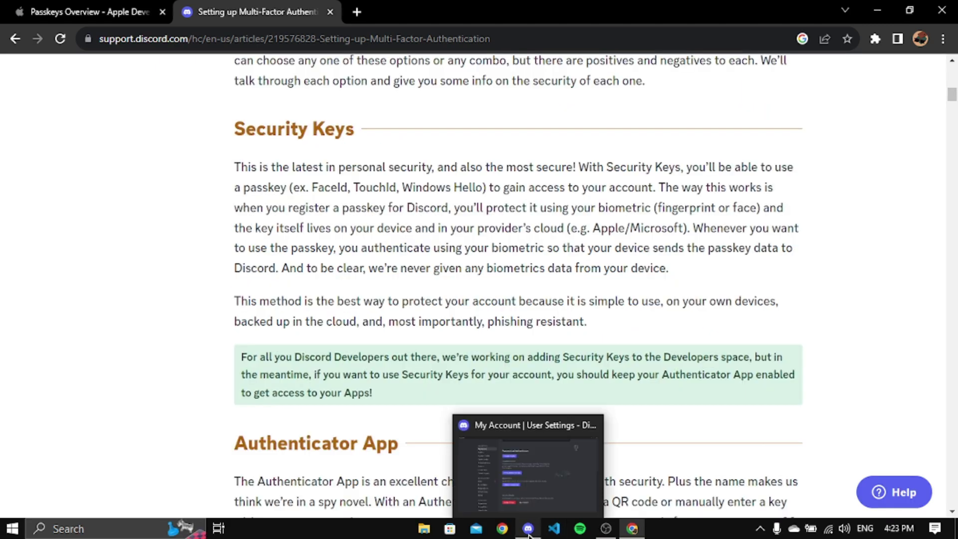
pyautogui.click(523, 506)
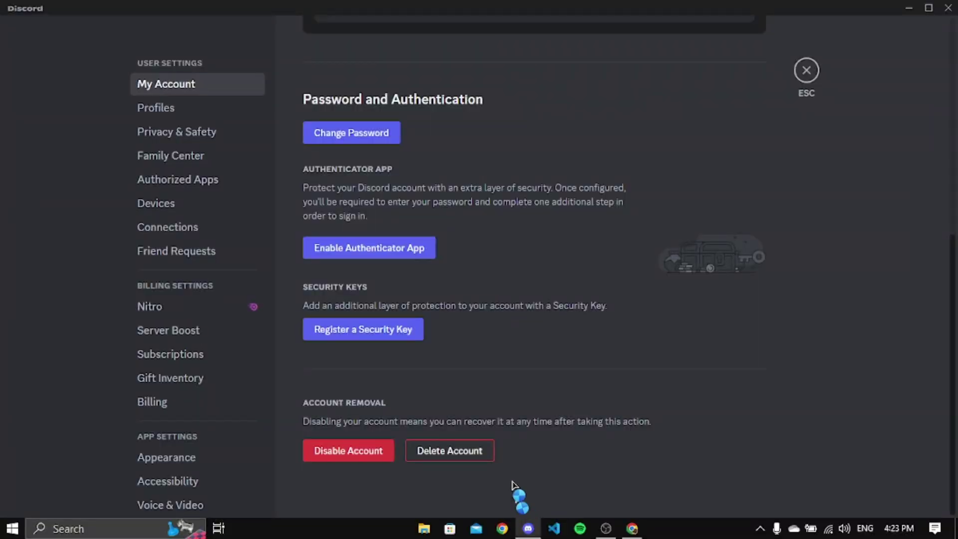
pyautogui.click(390, 339)
pyautogui.click(399, 247)
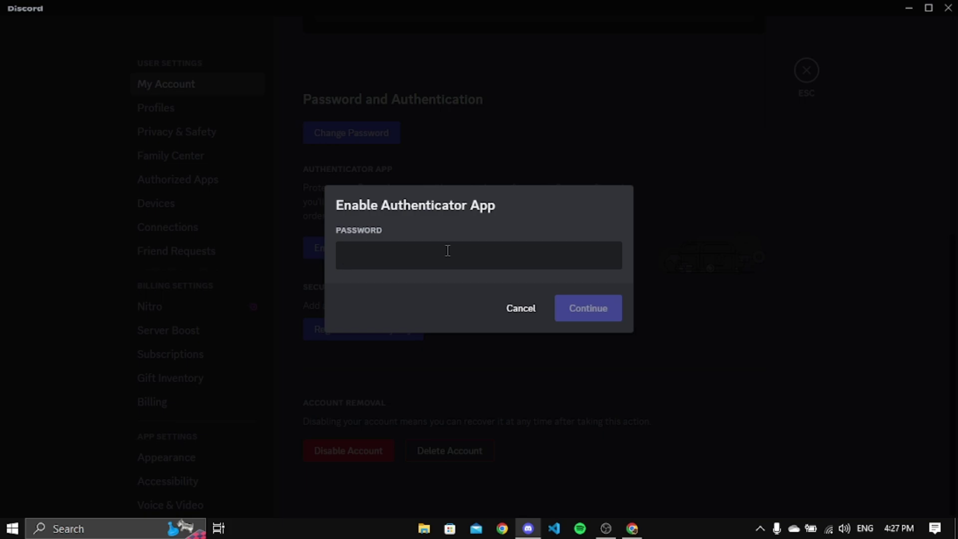
# Enter the account password, then the 6-digit authenticator code to activate 2FA.
pyautogui.write('••••••••••')
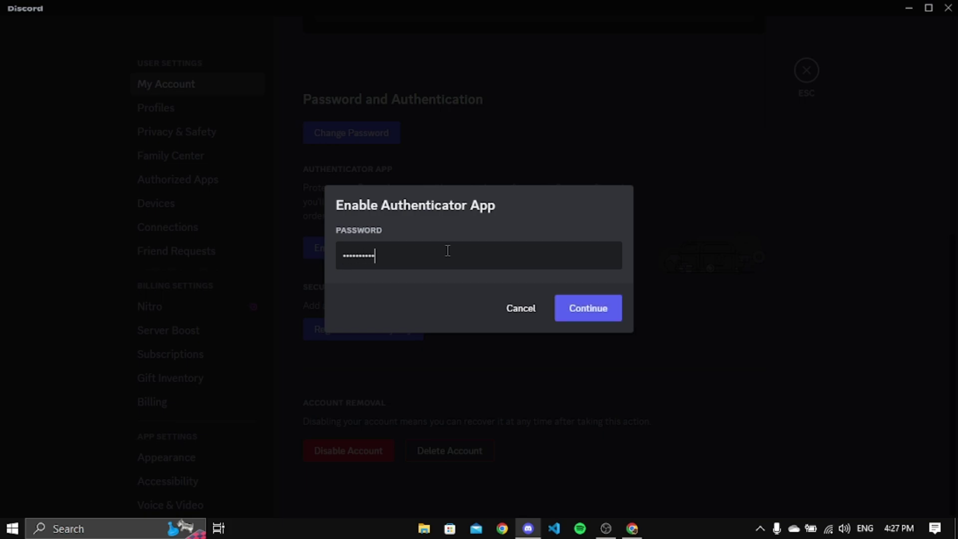
pyautogui.write('••')
pyautogui.press('Return')
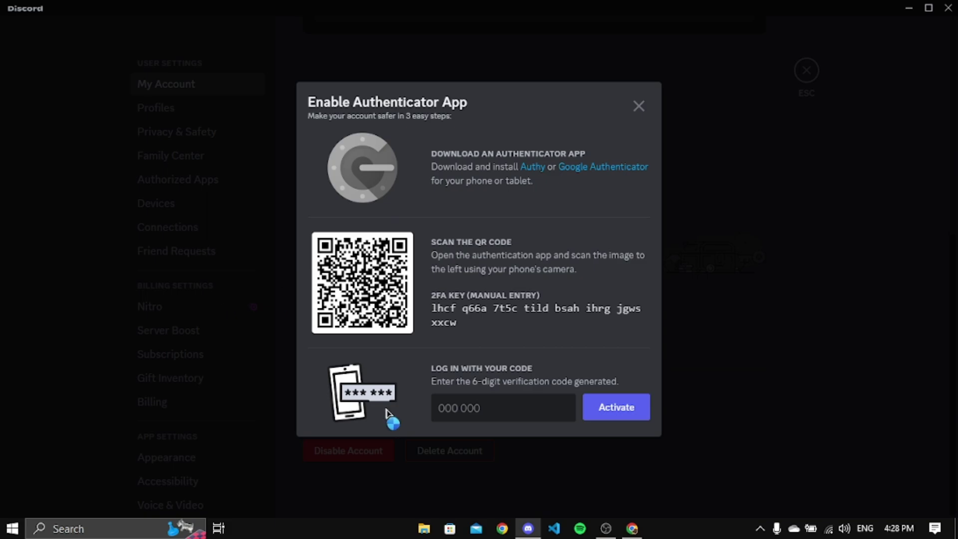
pyautogui.click(454, 409)
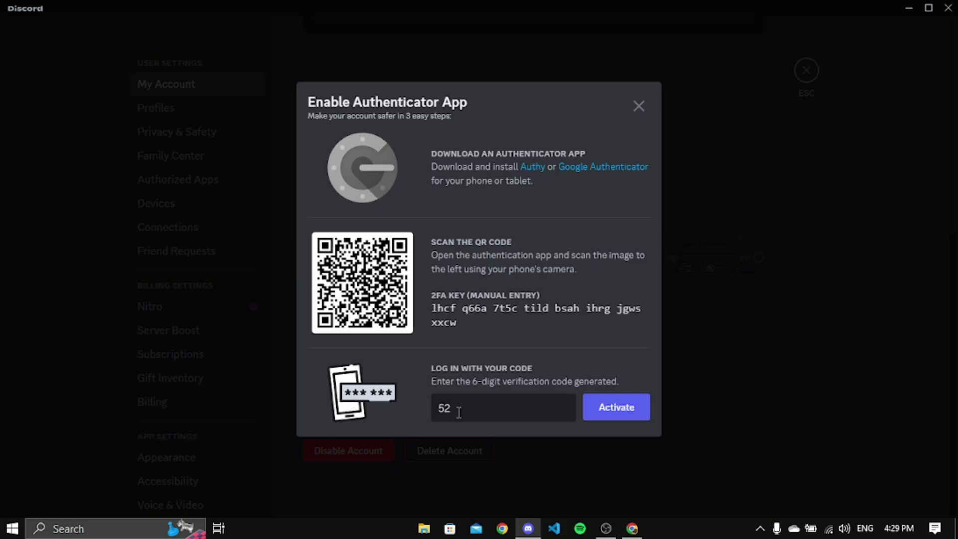
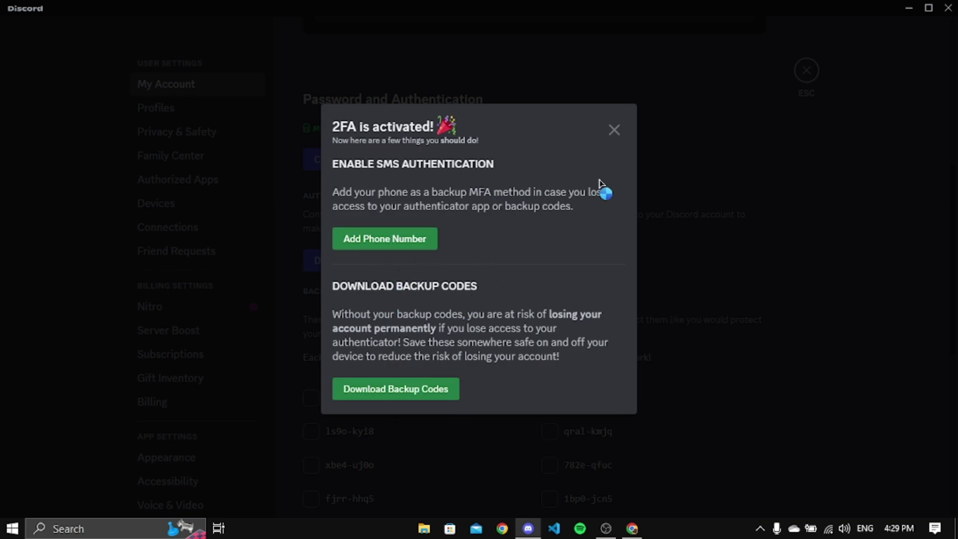
# Dismiss the 2FA activated message and confirm continuing without SMS backup or backup codes.
pyautogui.click(614, 130)
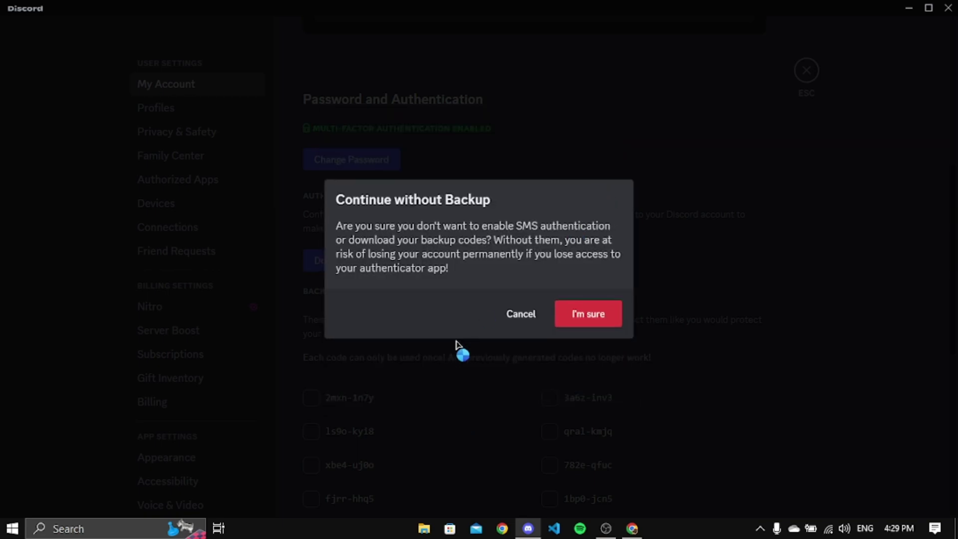
pyautogui.click(574, 325)
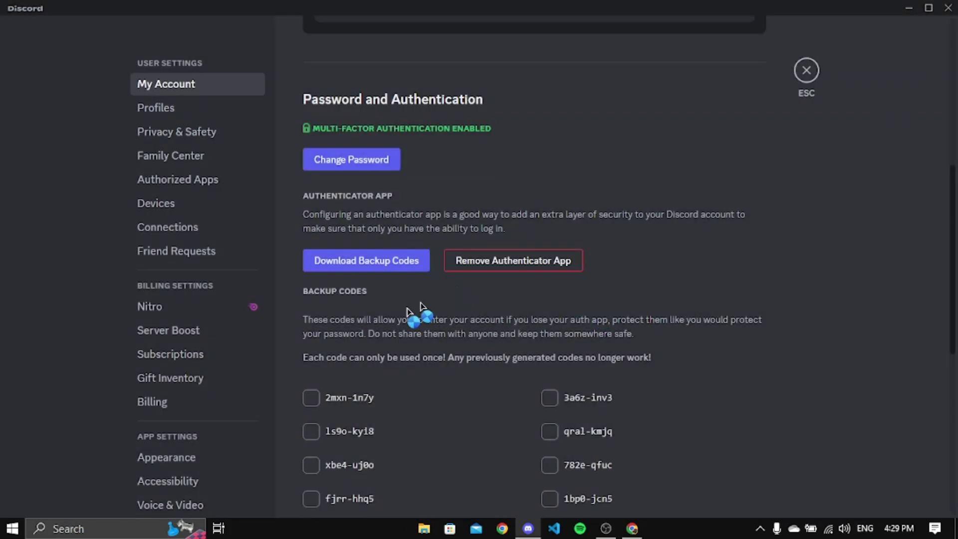
pyautogui.scroll(-8, 394, 322)
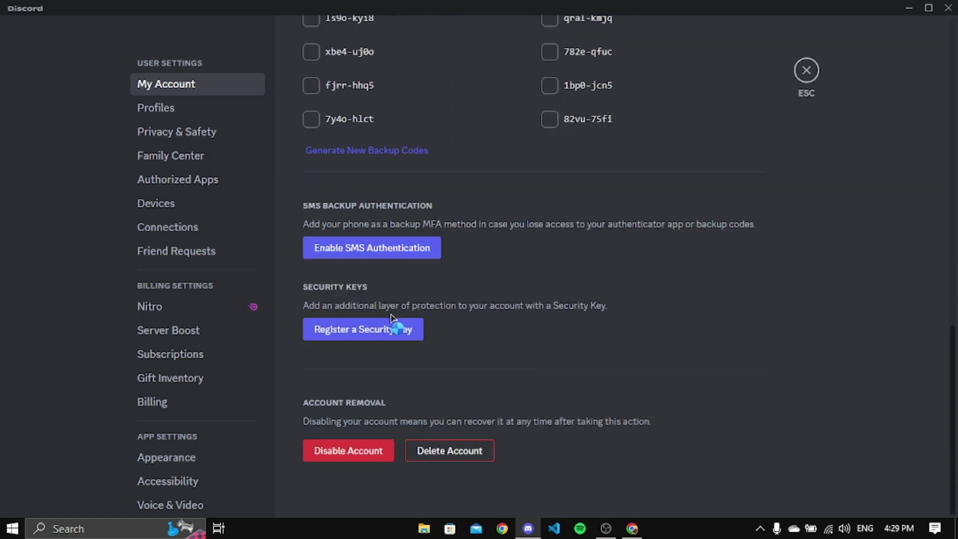
pyautogui.scroll(2, 394, 322)
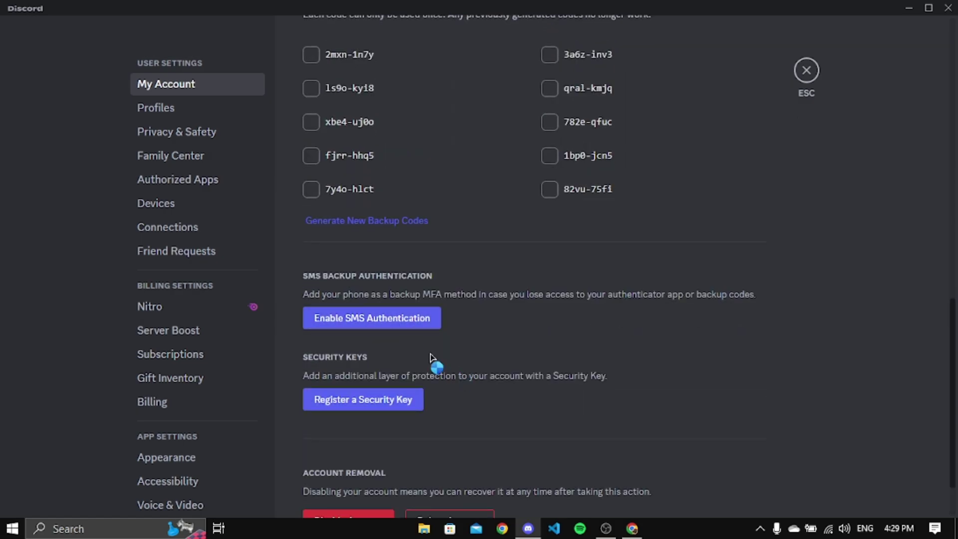
pyautogui.scroll(-2, 395, 336)
# Start Register a Security Key and verify with a 6-digit authenticator code.
pyautogui.click(392, 331)
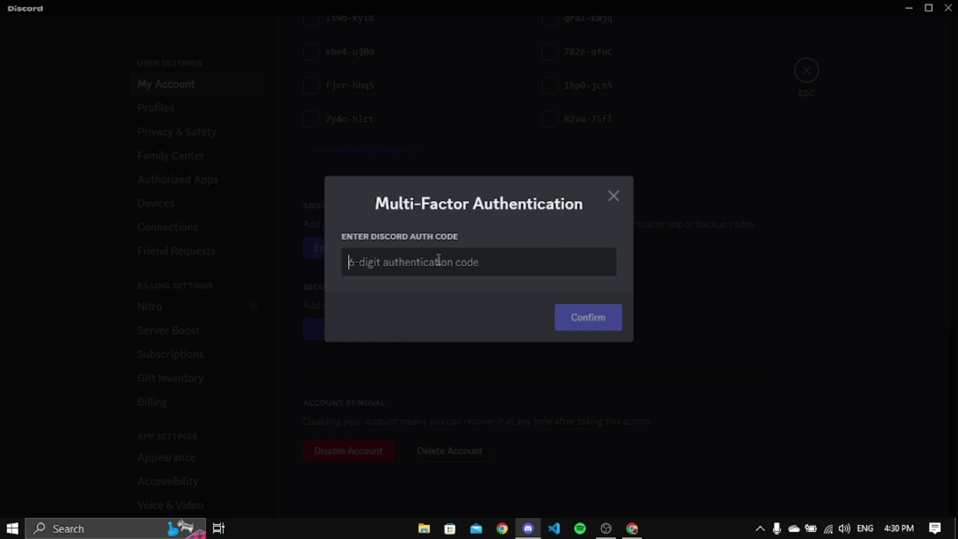
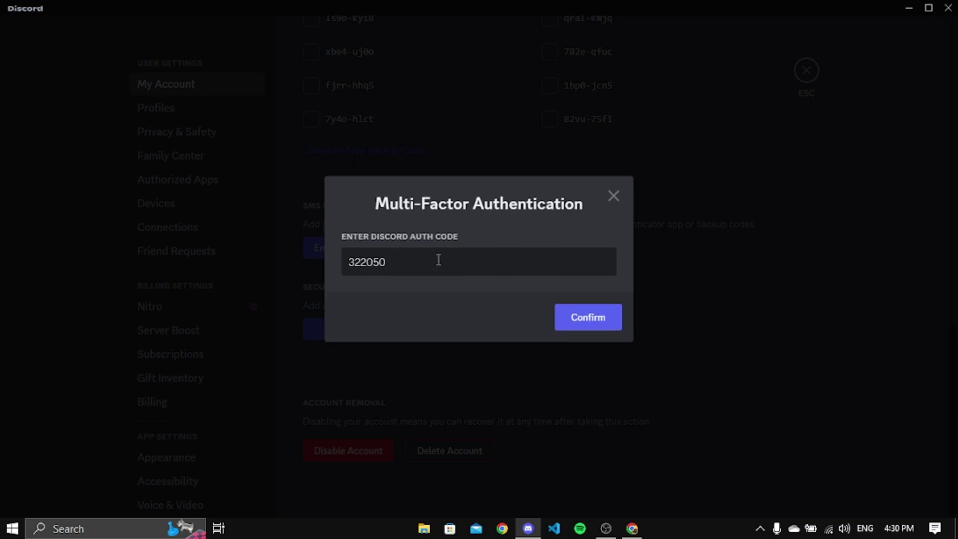
pyautogui.press('Return')
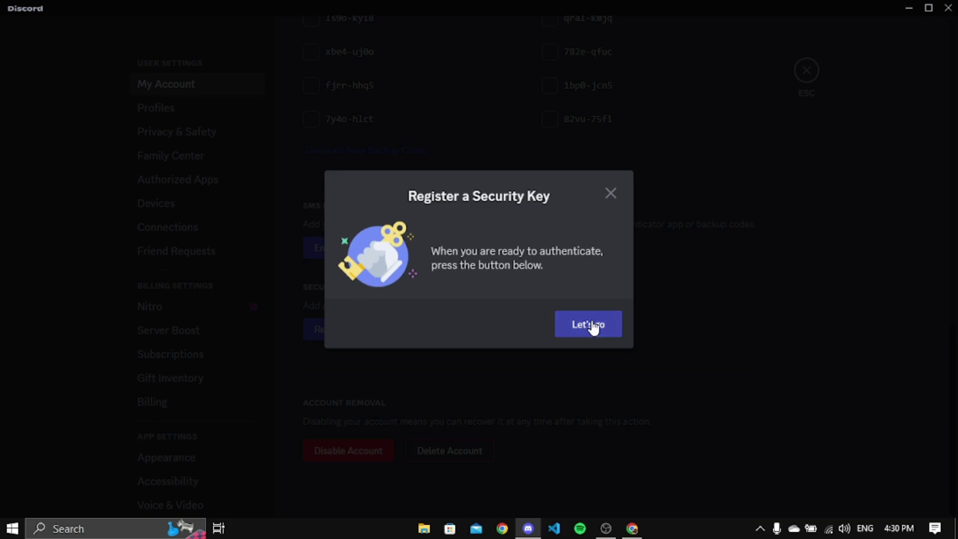
# Begin security key authentication and agree in Windows Security to set up a key for Discord.
pyautogui.click(592, 327)
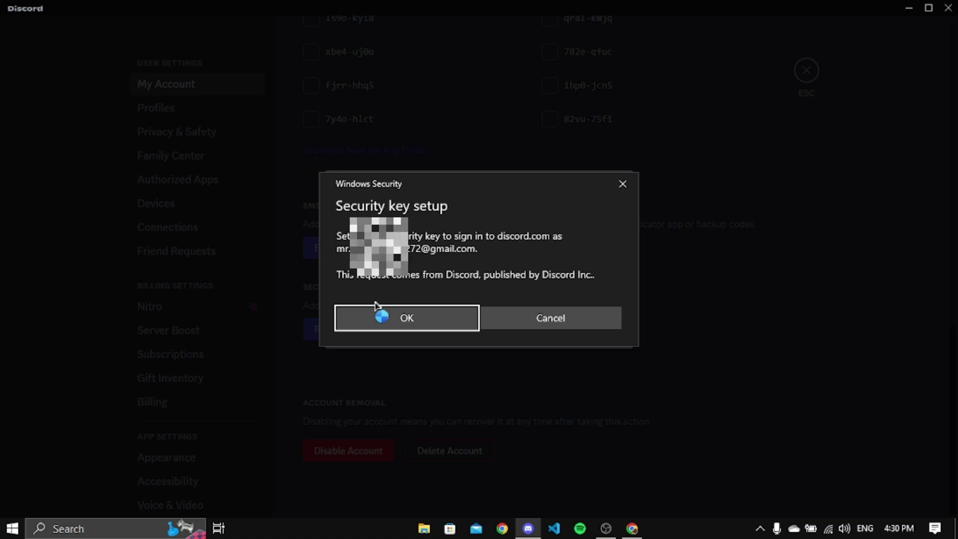
pyautogui.click(394, 328)
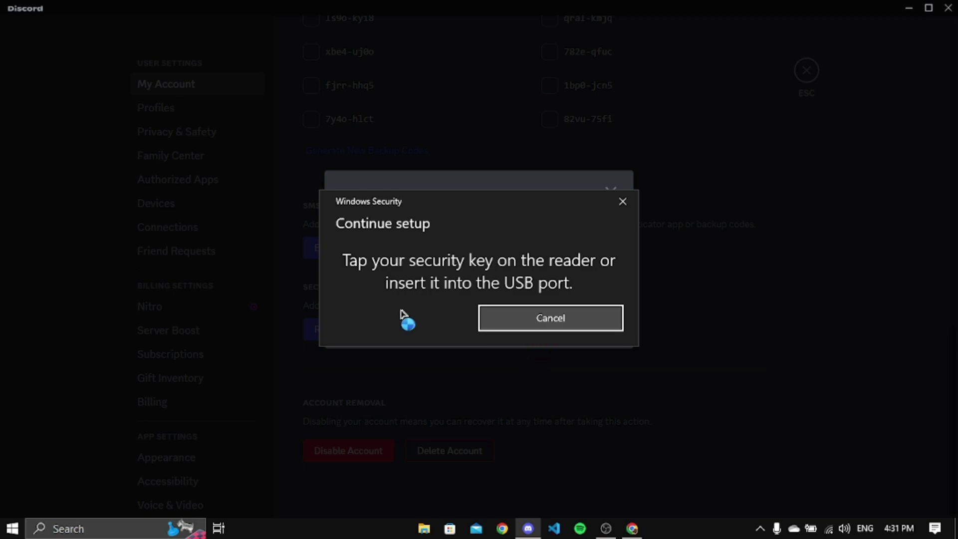
pyautogui.click(633, 529)
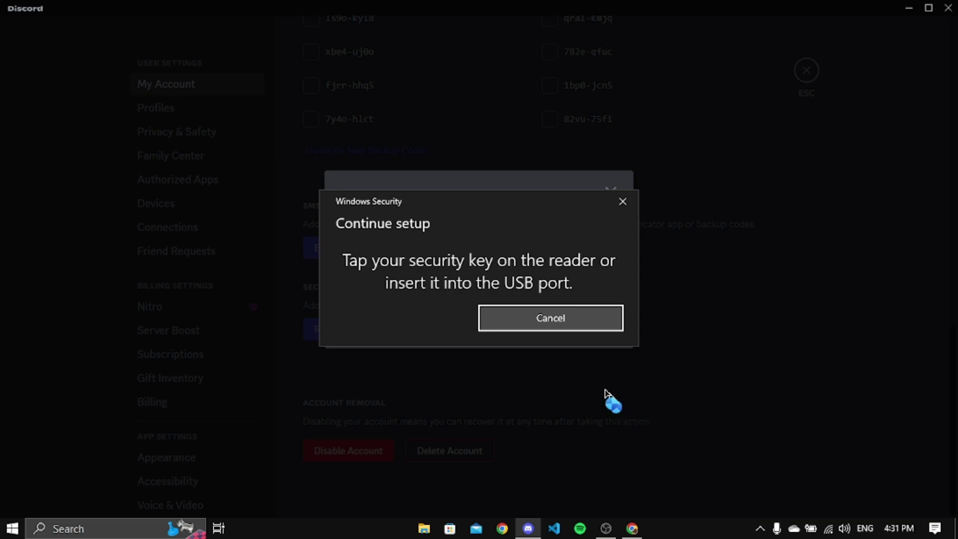
# Bring Chrome forward to view the Google Images results for 'yubikey'.
pyautogui.click(632, 524)
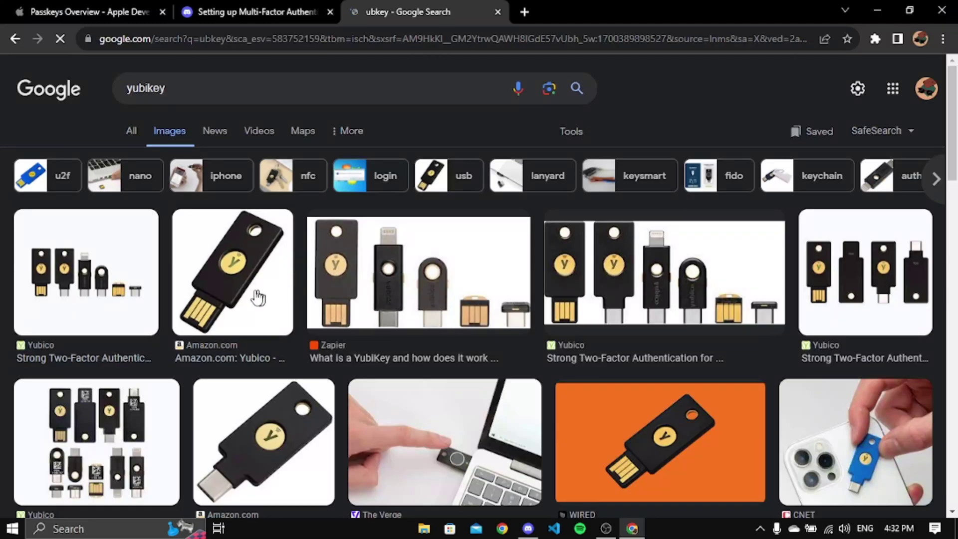